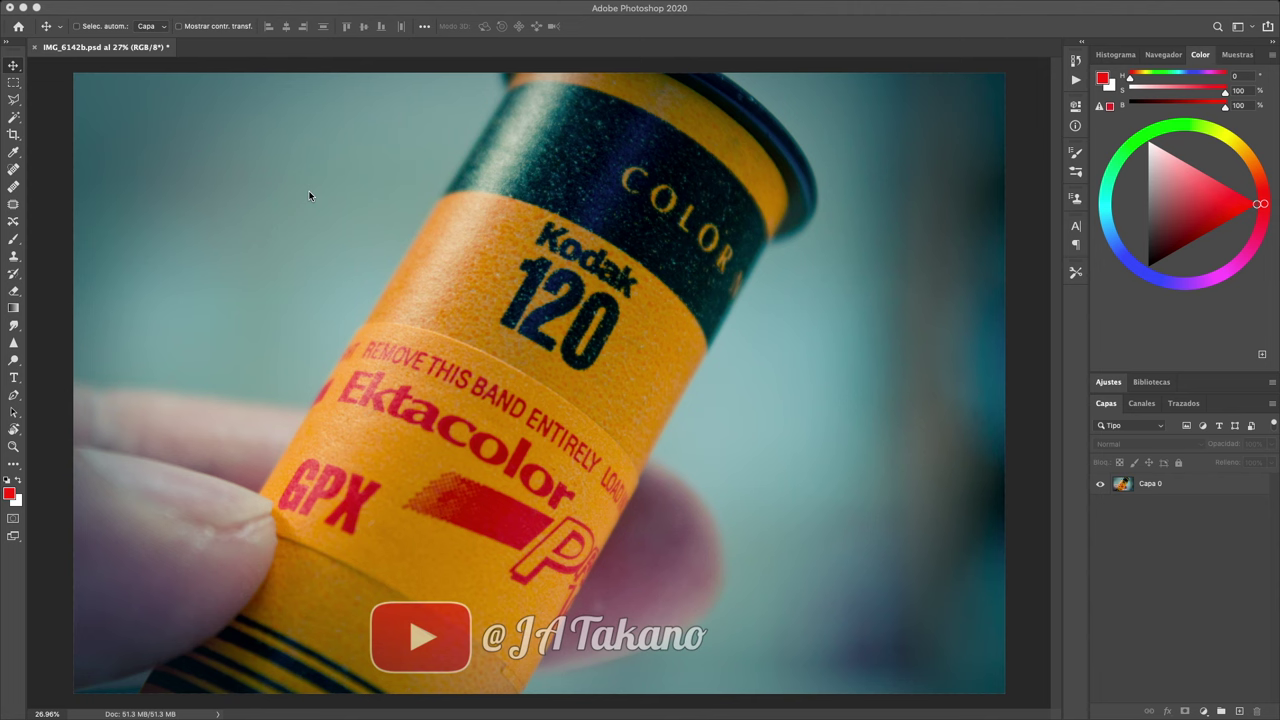
Step: Select the Capa 0 photo layer in the Layers panel
click(1151, 478)
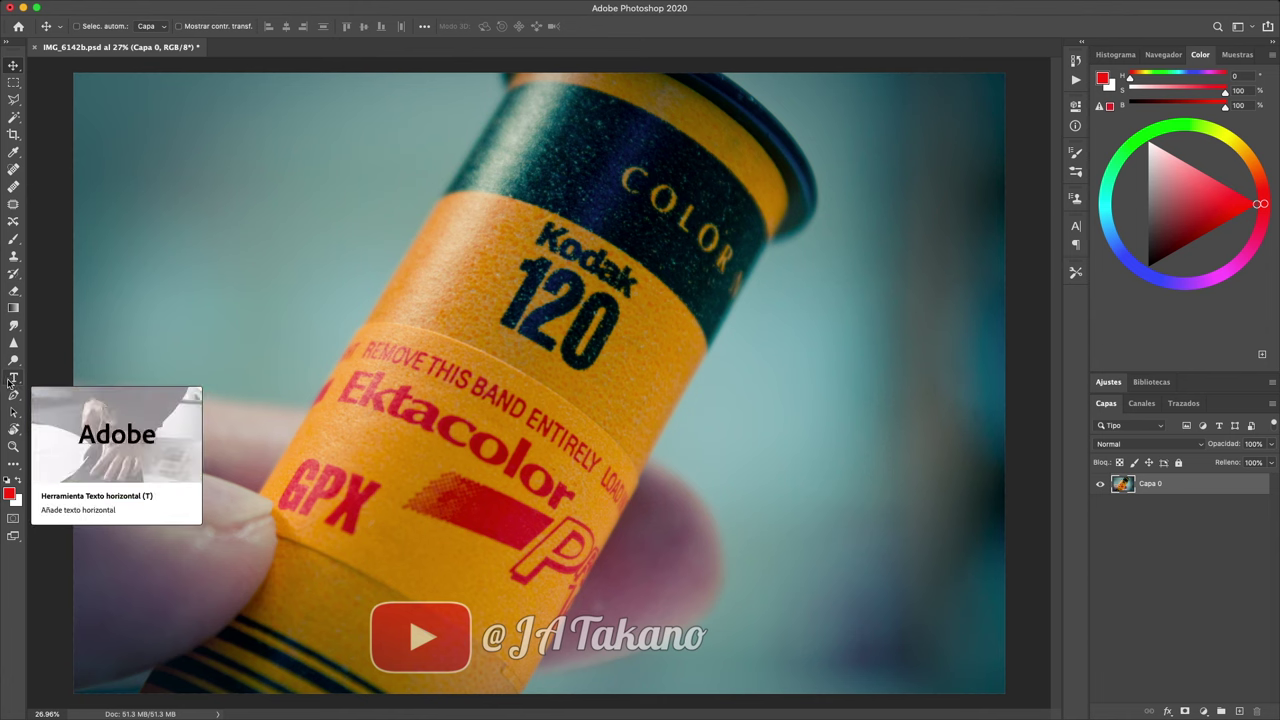
Step: Create a 'Lorem Ipsum' Impact text layer near the upper left, sized 25 mm
click(10, 380)
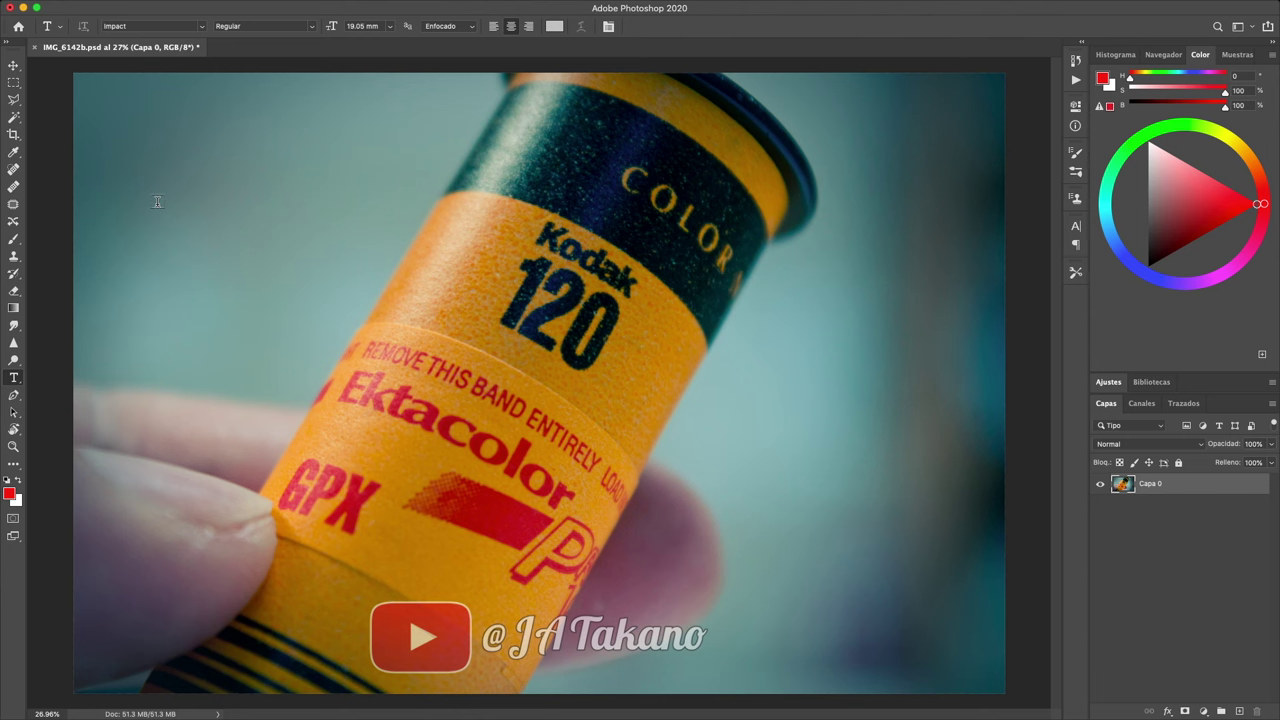
click(157, 202)
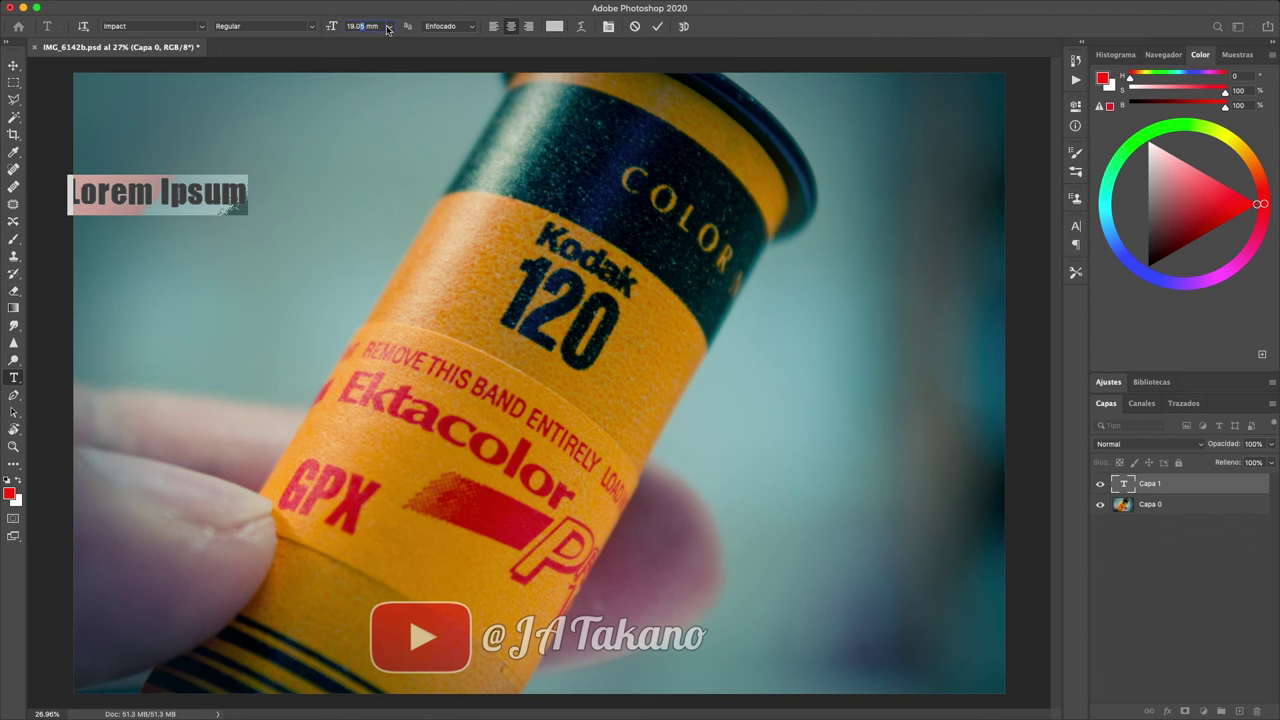
click(389, 26)
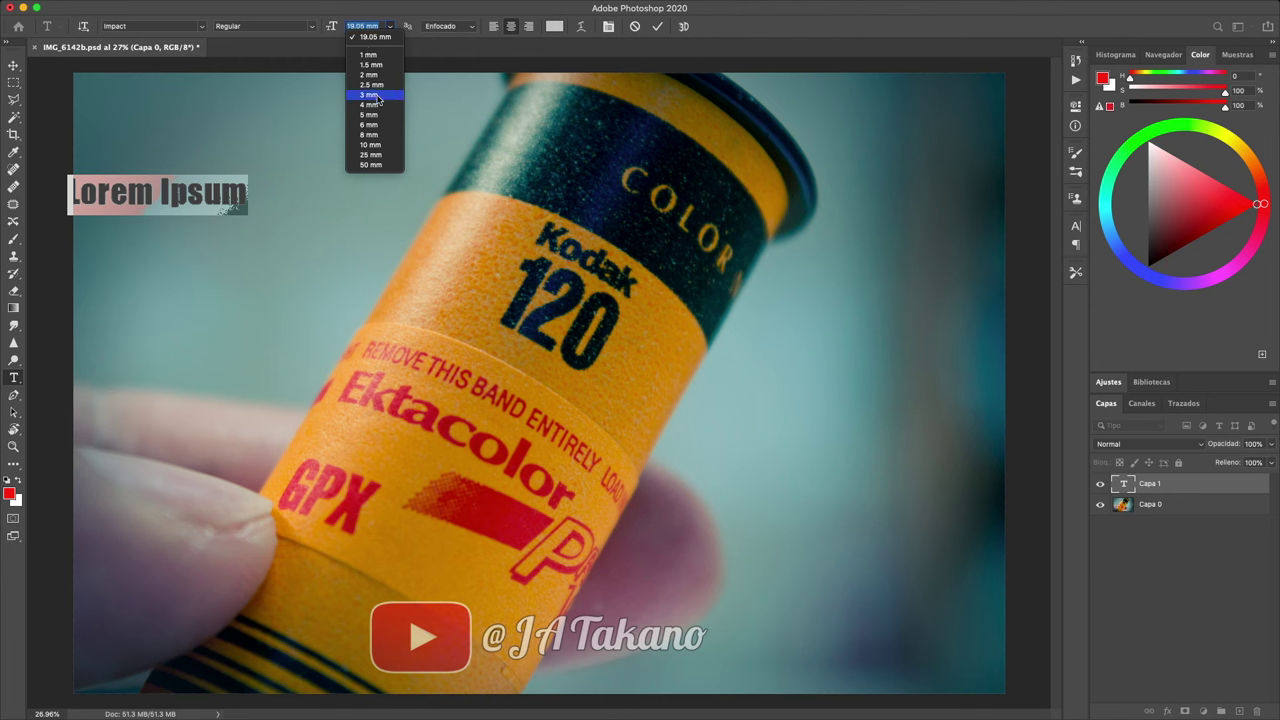
click(371, 155)
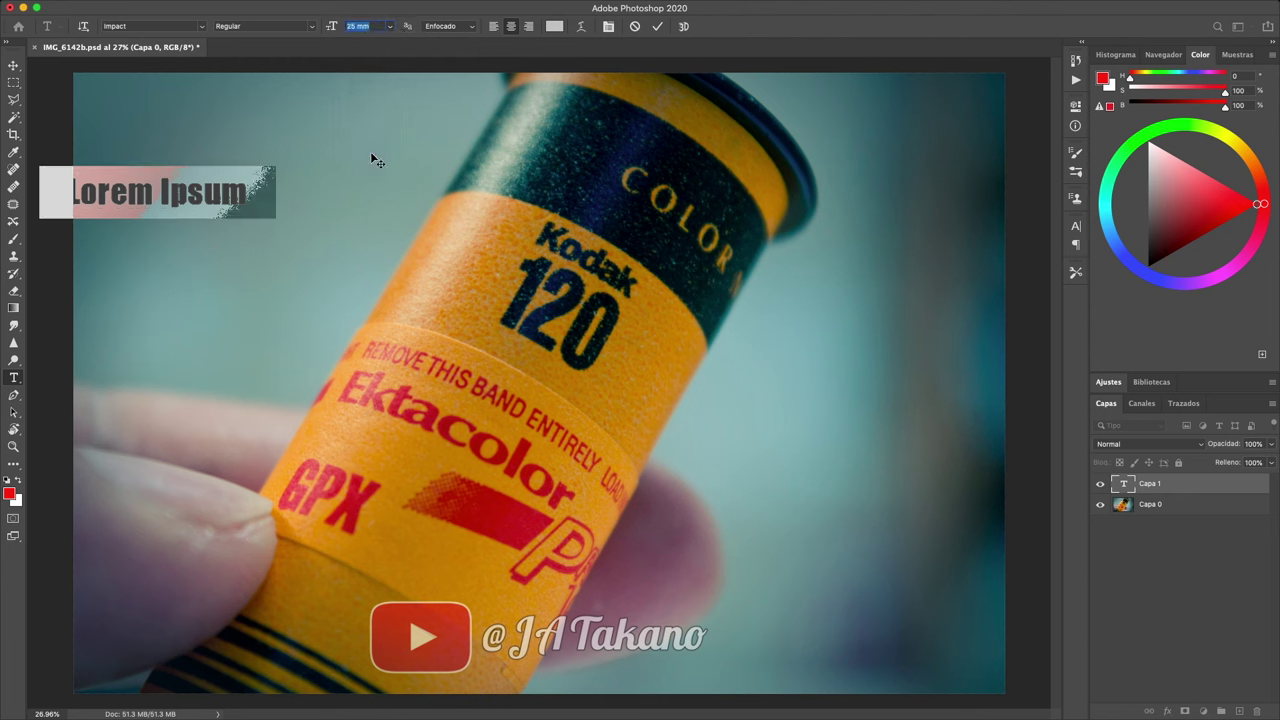
Step: Shift the placeholder right and down, and retype it as 'Exp. 1/30 · f 4.0 · ISO 200'
drag(160, 134, 248, 176)
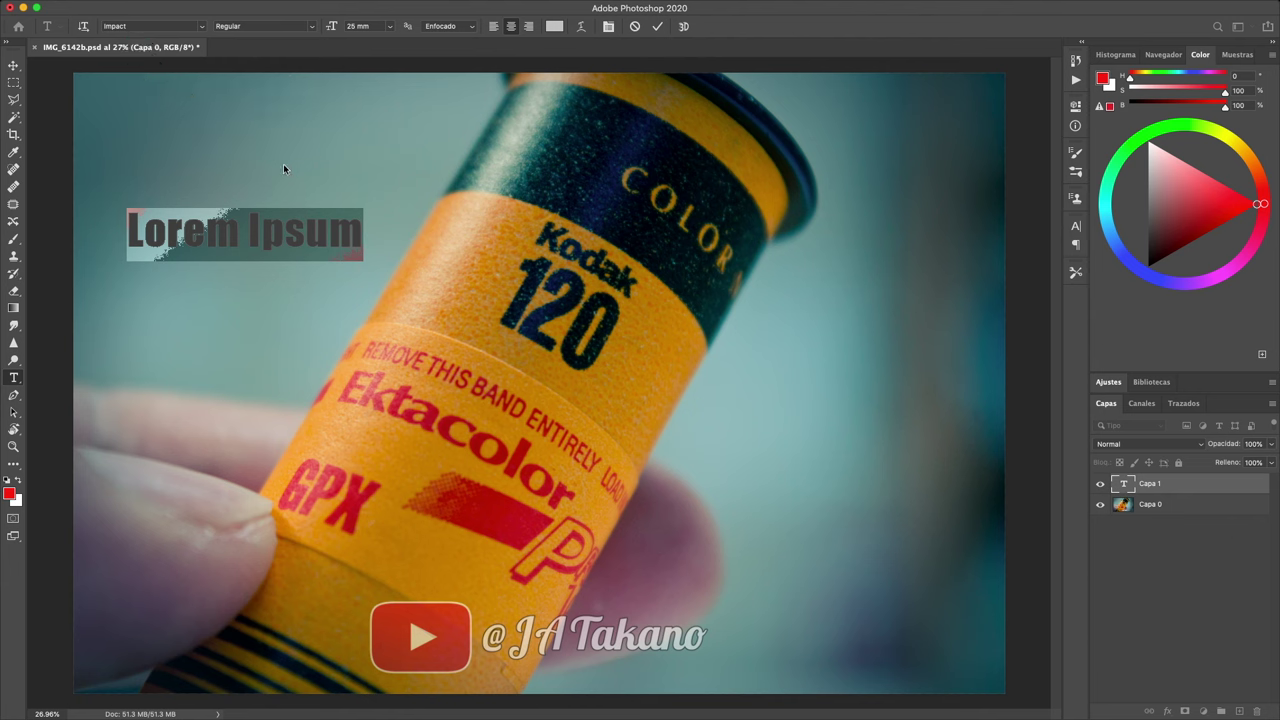
text(Exp.)
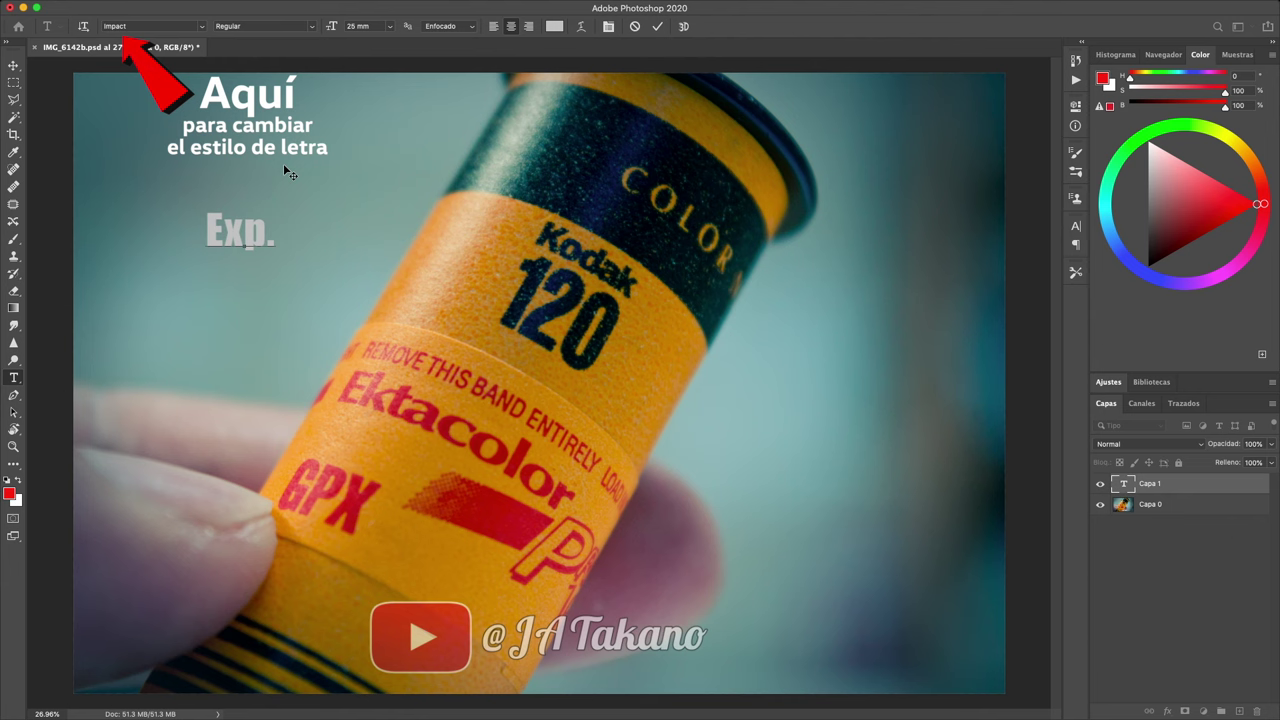
text( 1/)
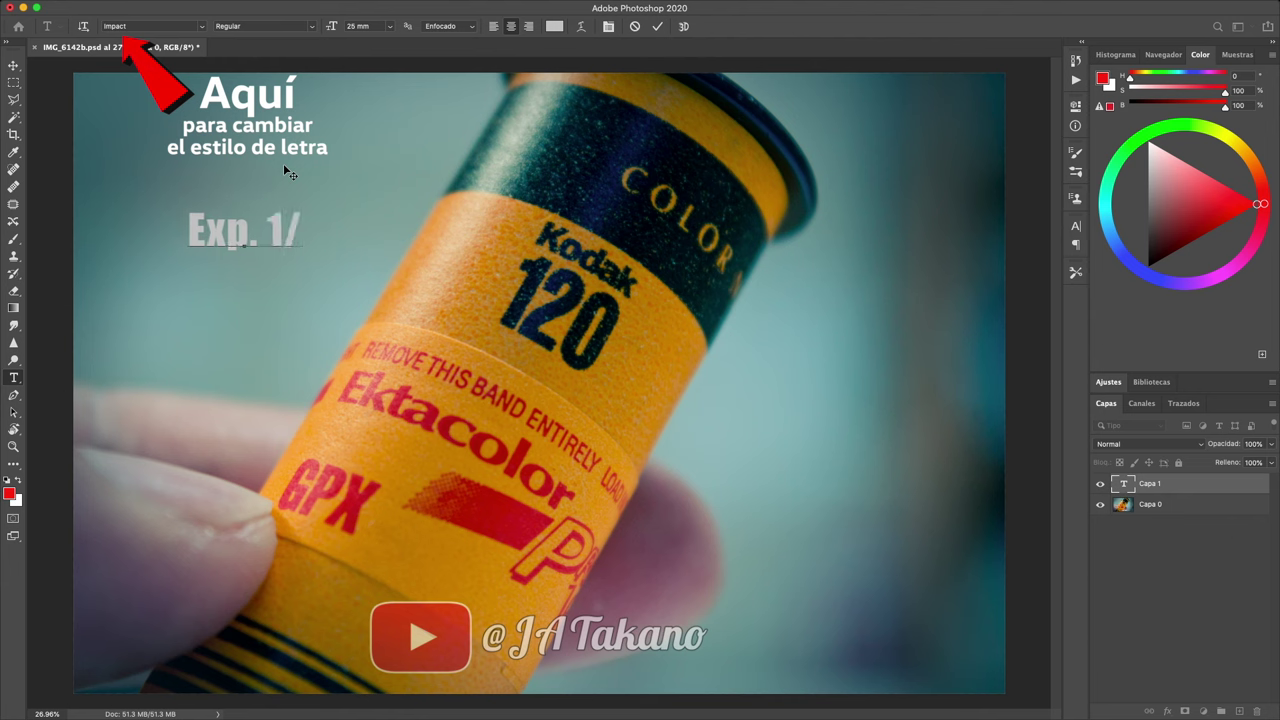
text(30 )
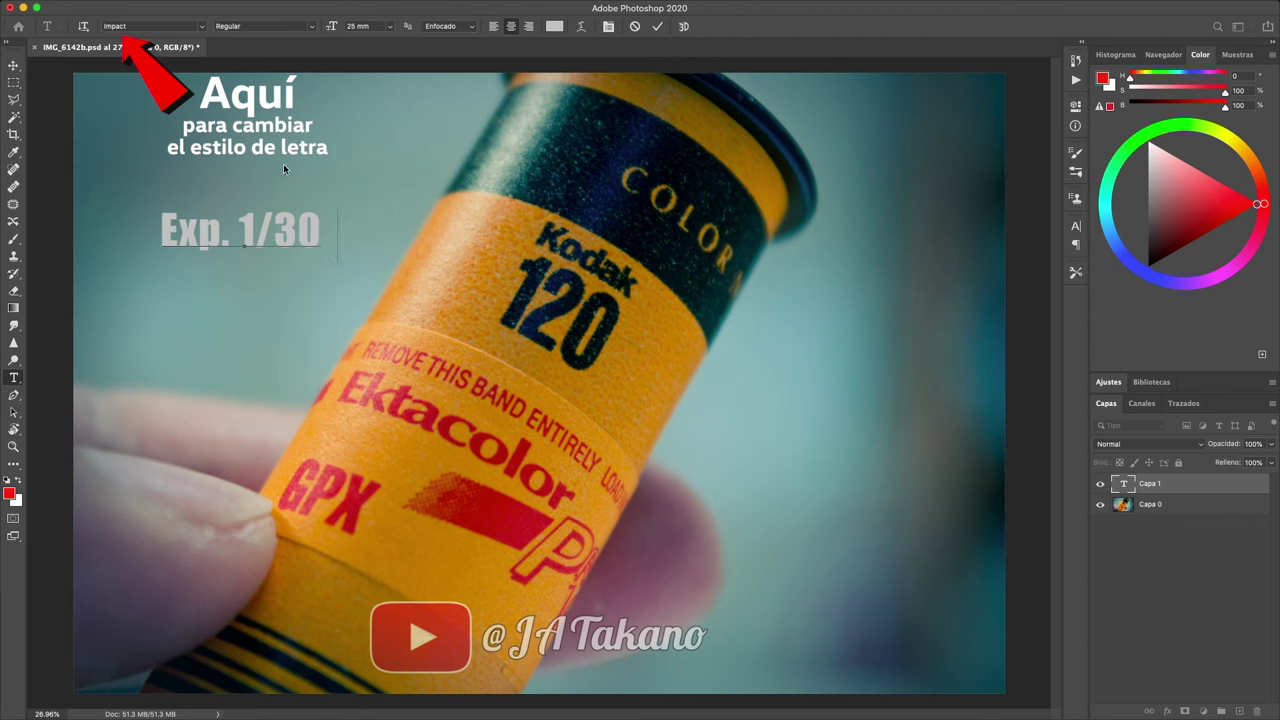
text( ·)
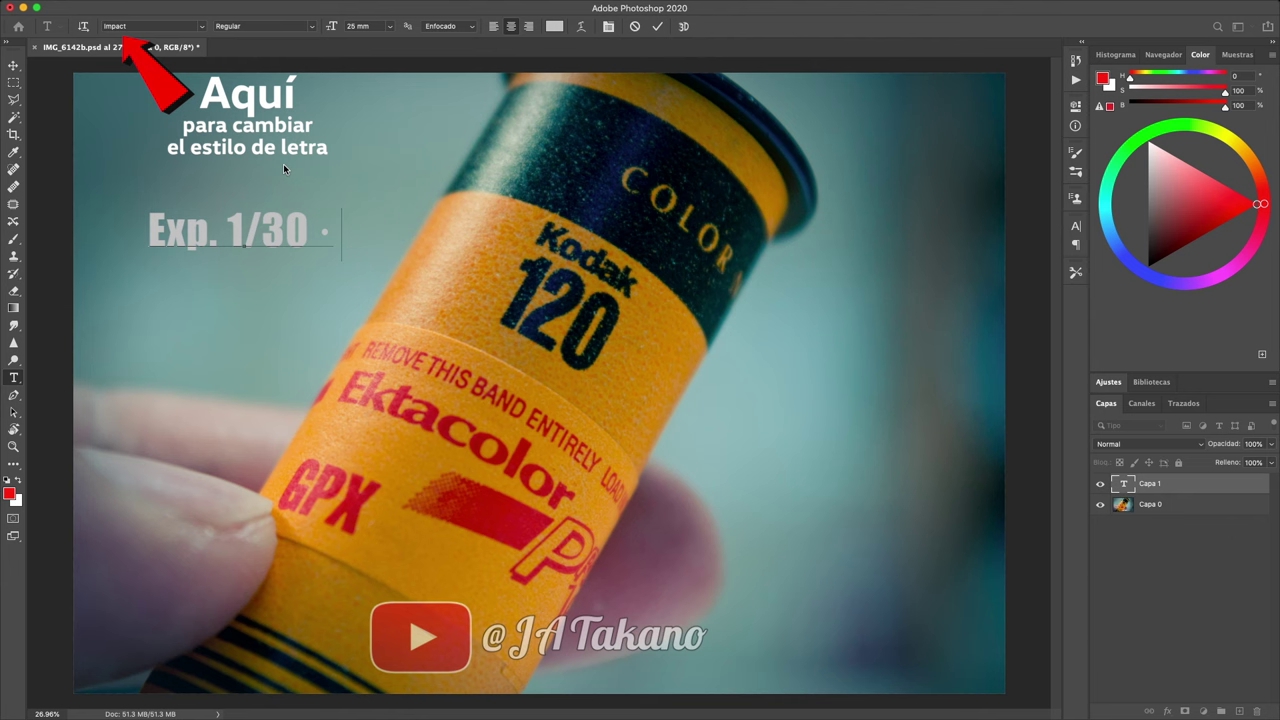
text(f)
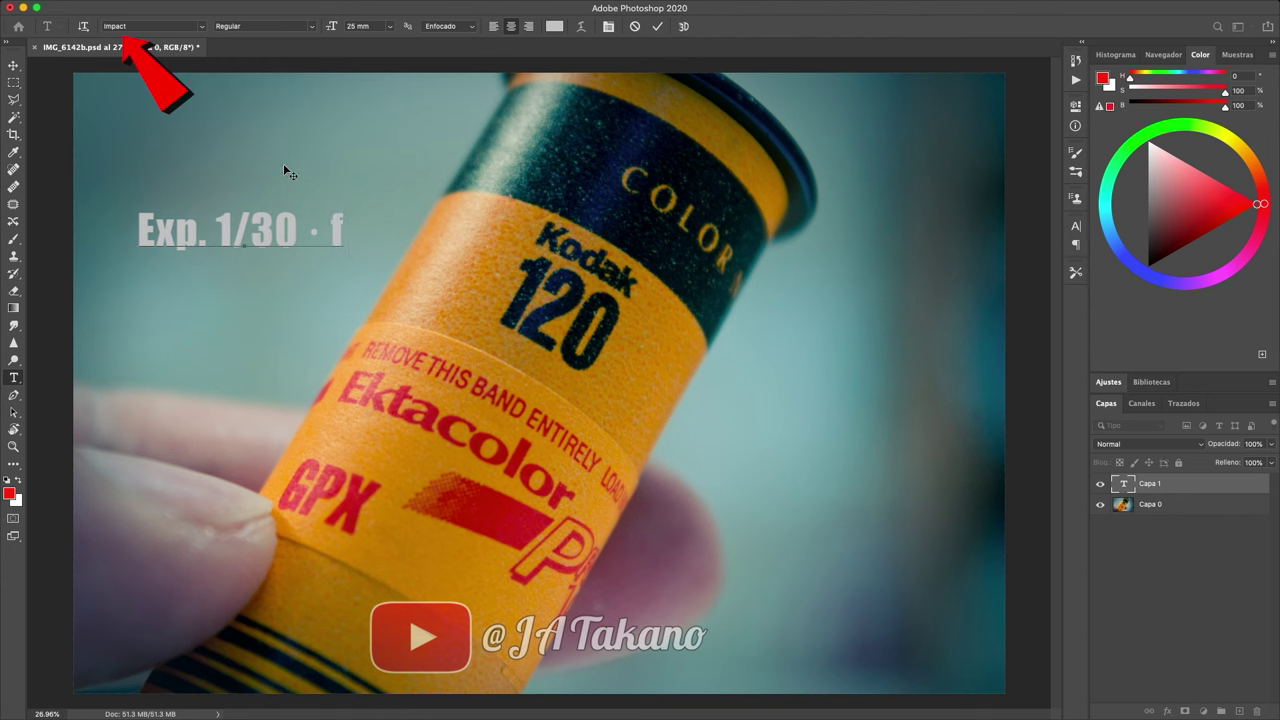
text( 4)
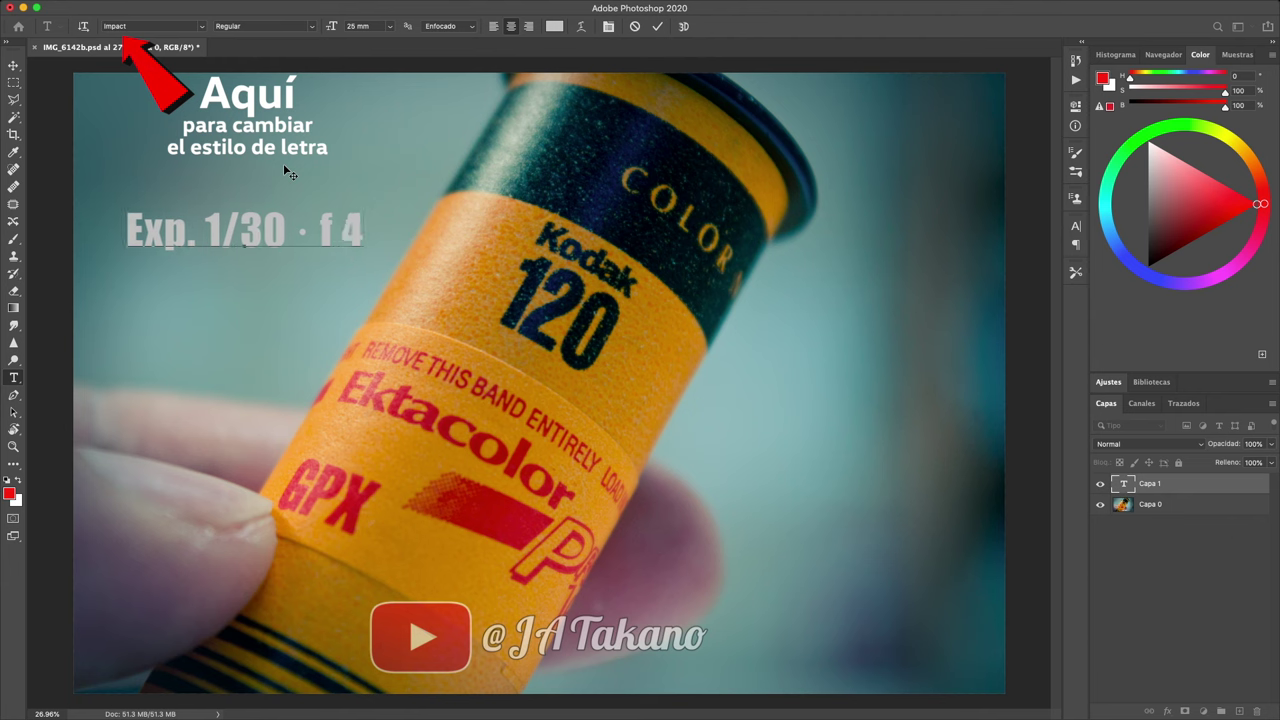
text(.0)
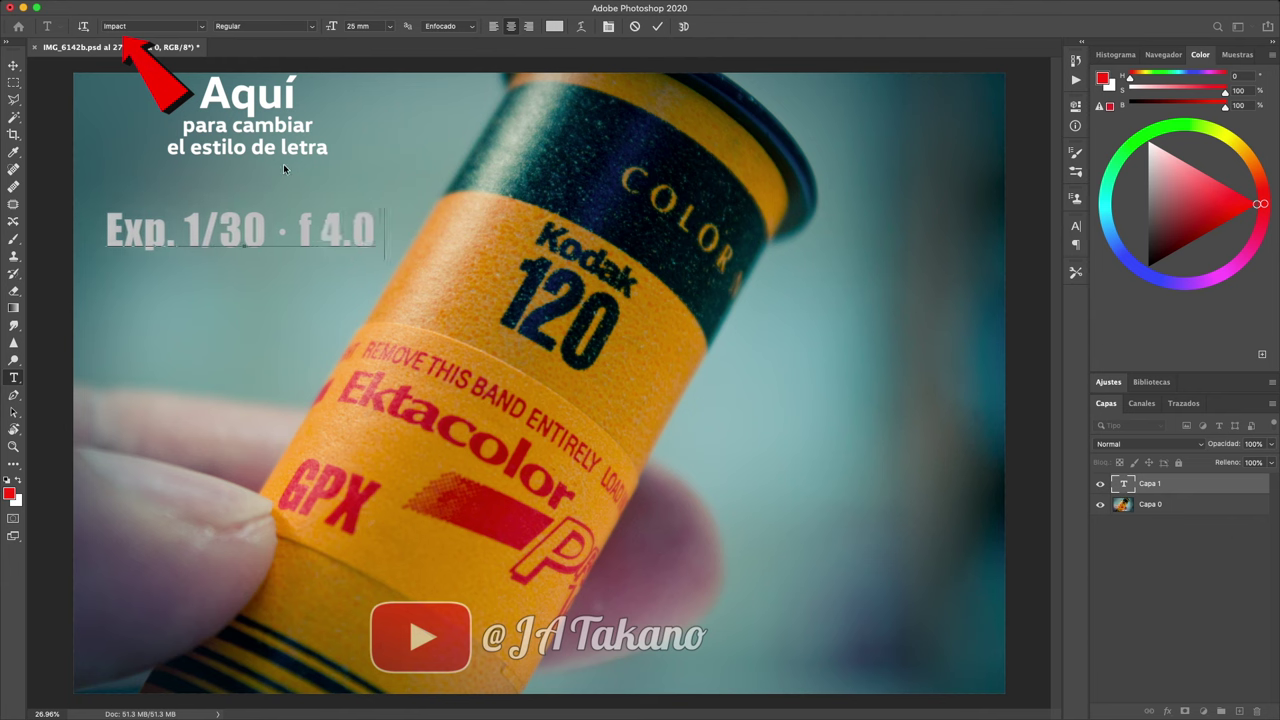
text( ·)
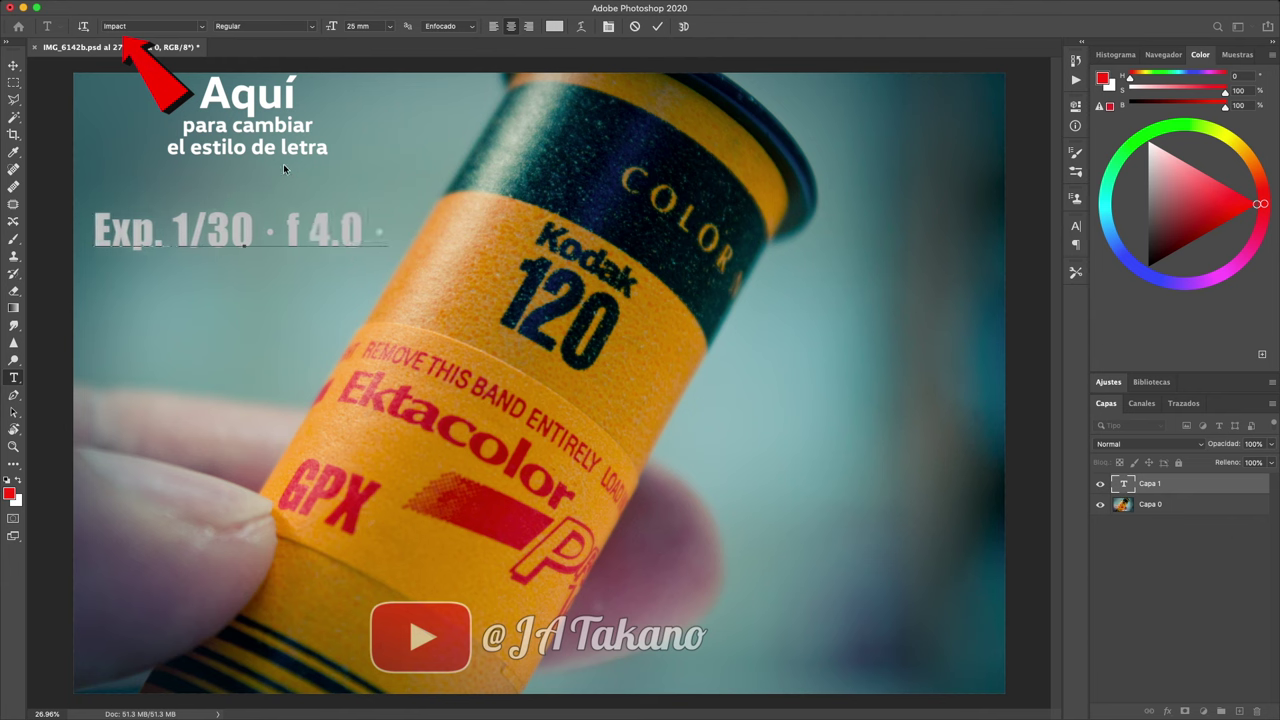
text( ISO)
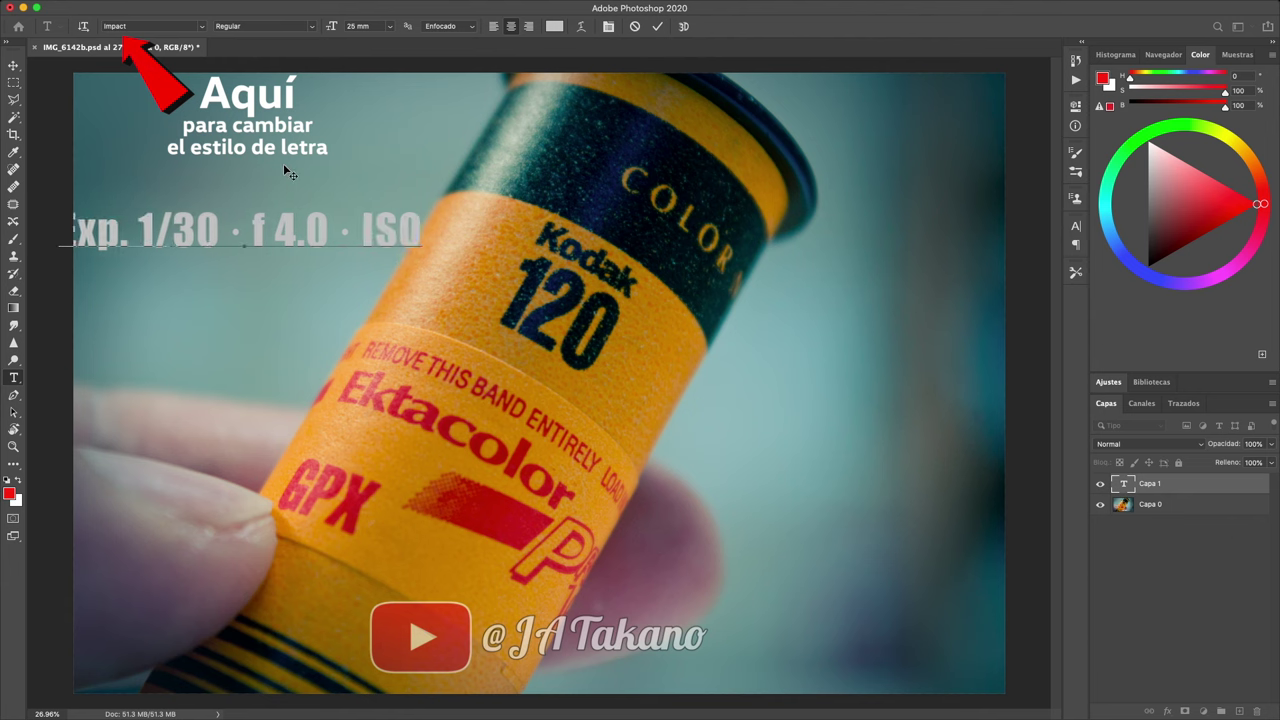
text( 200)
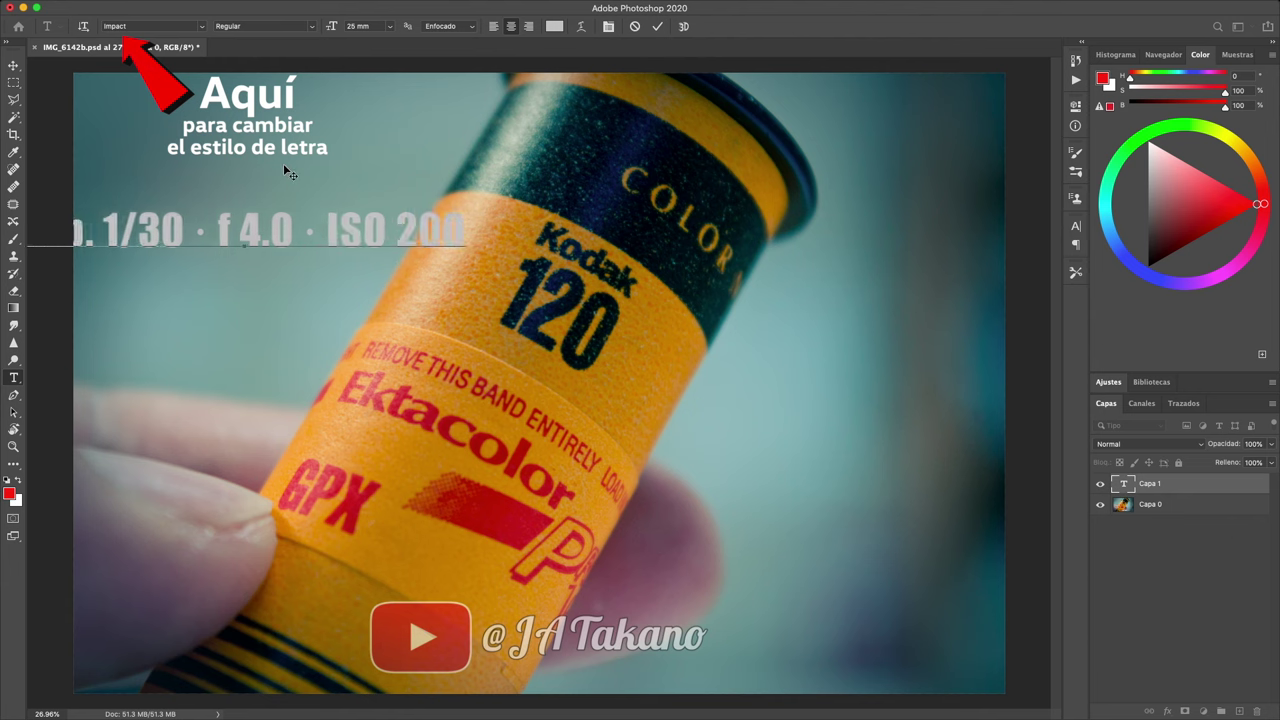
Step: Commit the text and position the caption just above the YouTube watermark, bottom center
click(13, 66)
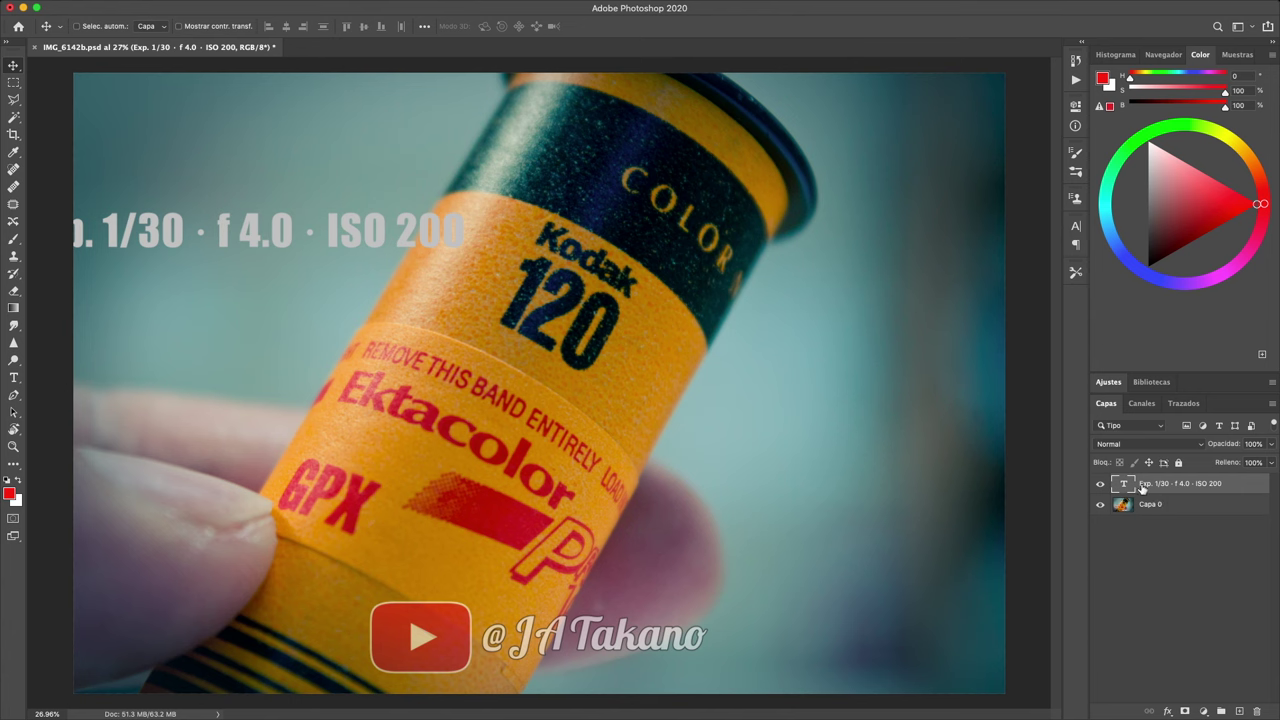
click(271, 180)
mouse_move(271, 180)
mouse_down()
mouse_move(488, 520)
mouse_move(557, 517)
mouse_move(557, 423)
mouse_move(423, 180)
mouse_move(614, 486)
mouse_move(573, 592)
mouse_move(586, 570)
mouse_move(791, 449)
mouse_move(794, 500)
mouse_move(771, 562)
mouse_move(774, 509)
mouse_move(603, 505)
mouse_move(512, 530)
mouse_move(517, 555)
mouse_up()
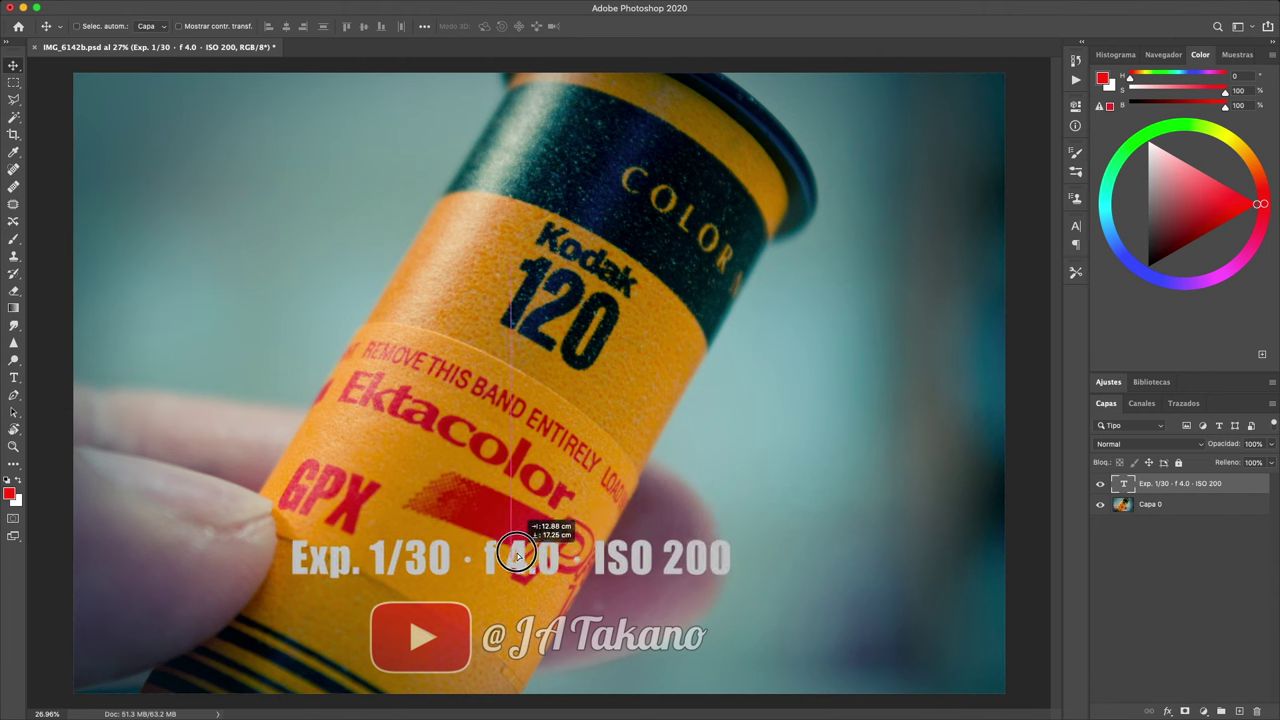
mouse_move(517, 553)
mouse_down()
mouse_move(506, 533)
mouse_move(480, 535)
mouse_move(545, 541)
mouse_up()
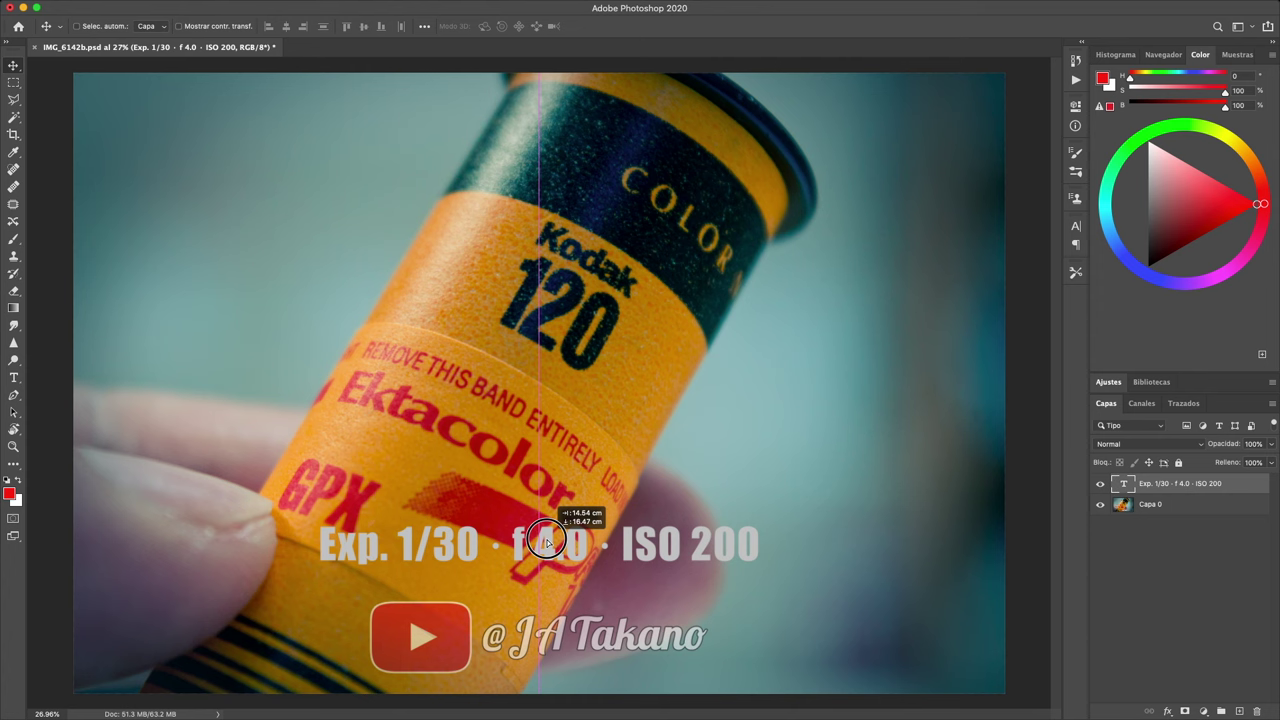
drag(545, 541, 548, 567)
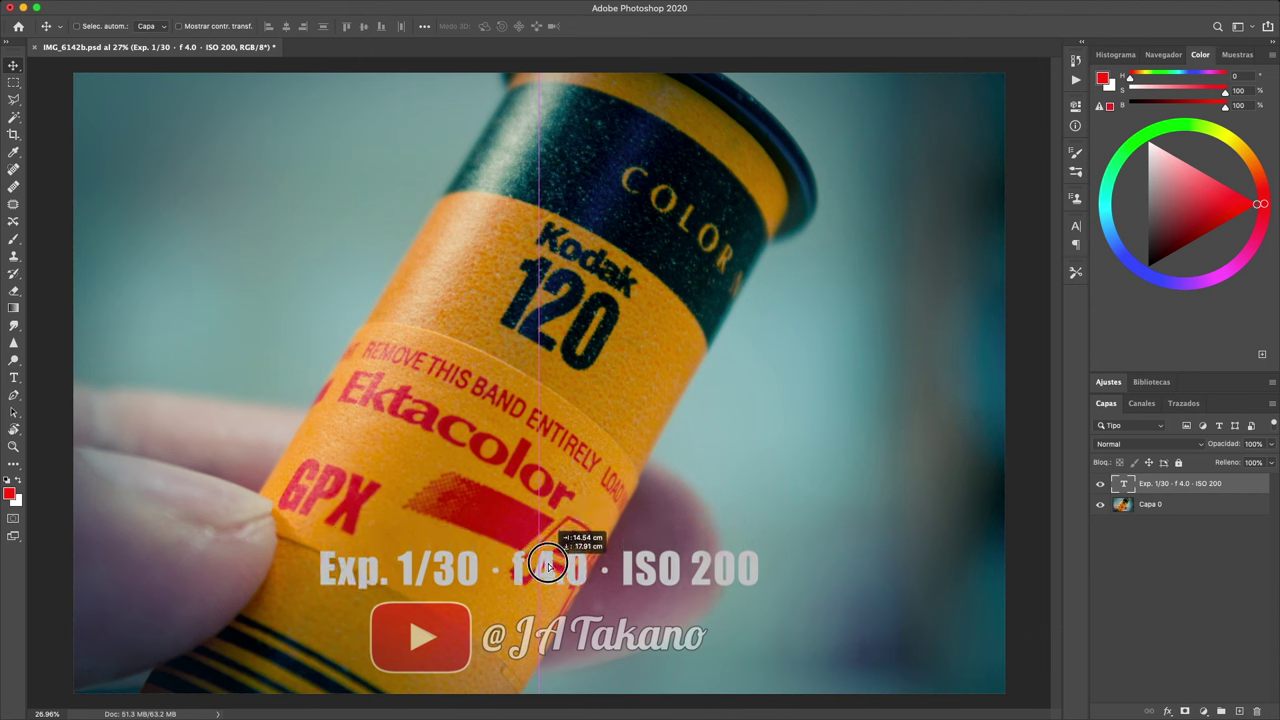
drag(548, 567, 549, 661)
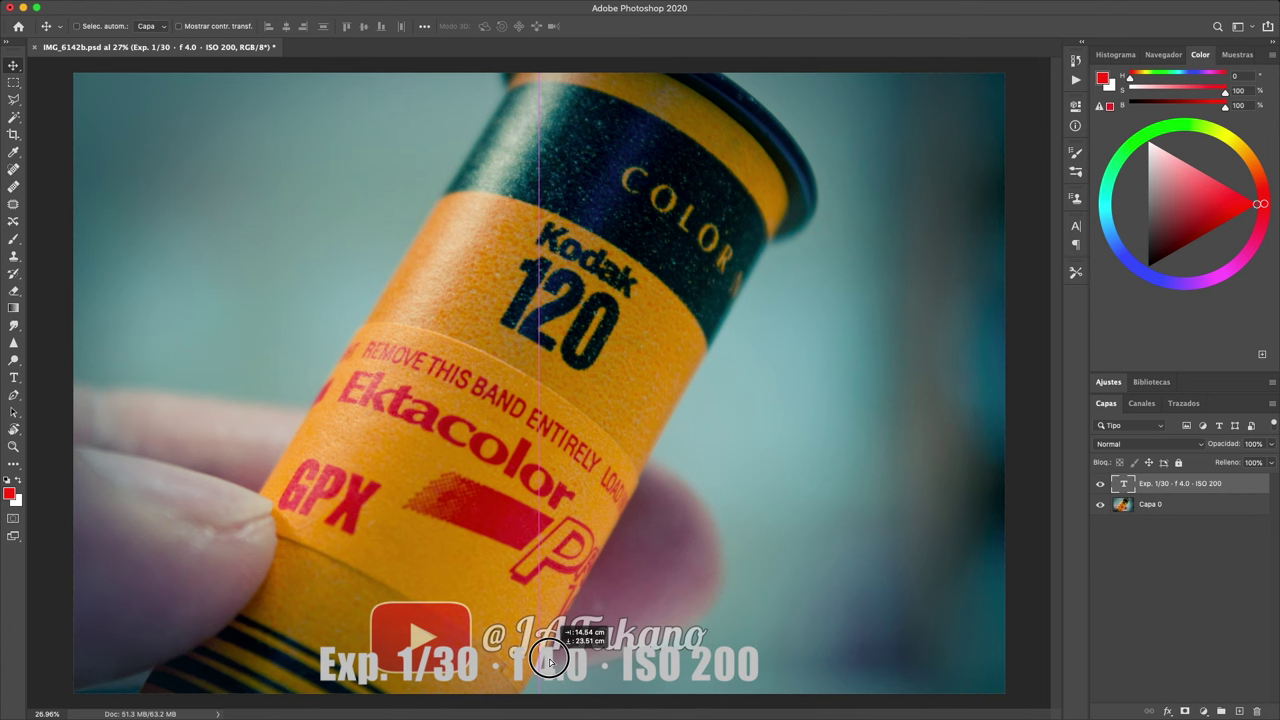
drag(549, 661, 540, 557)
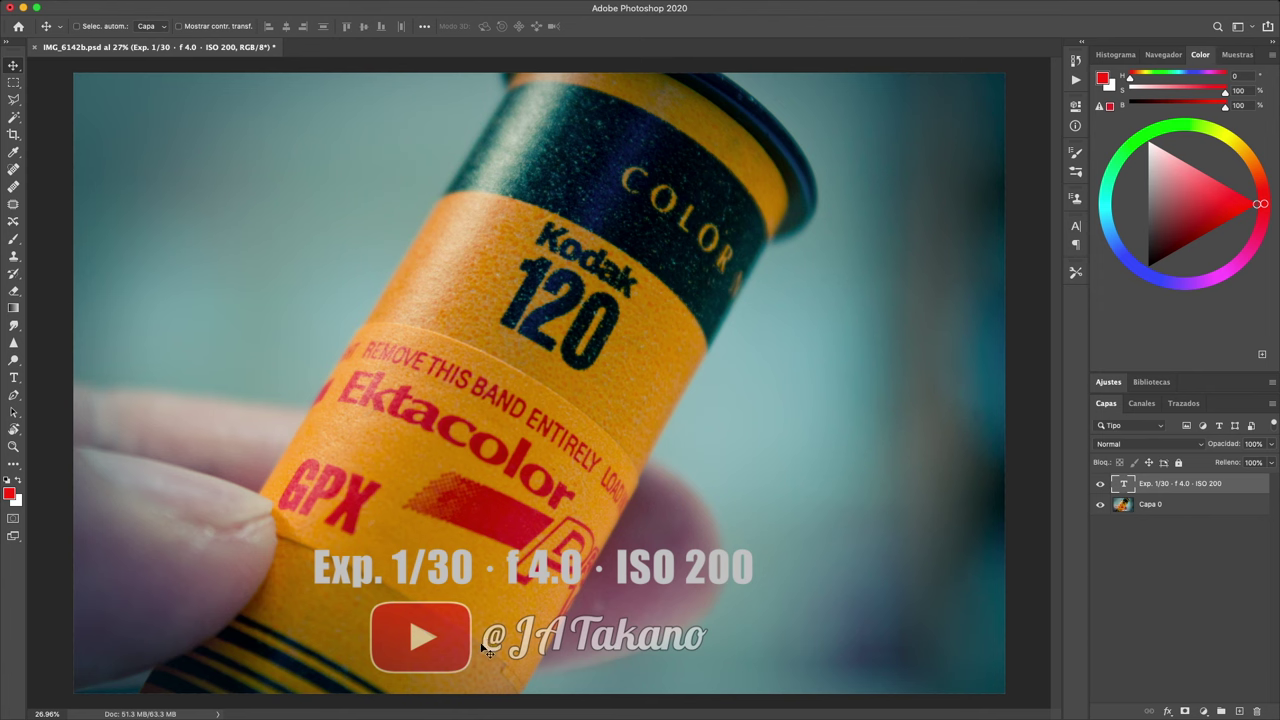
mouse_move(546, 572)
mouse_down()
mouse_move(554, 556)
mouse_move(553, 583)
mouse_up()
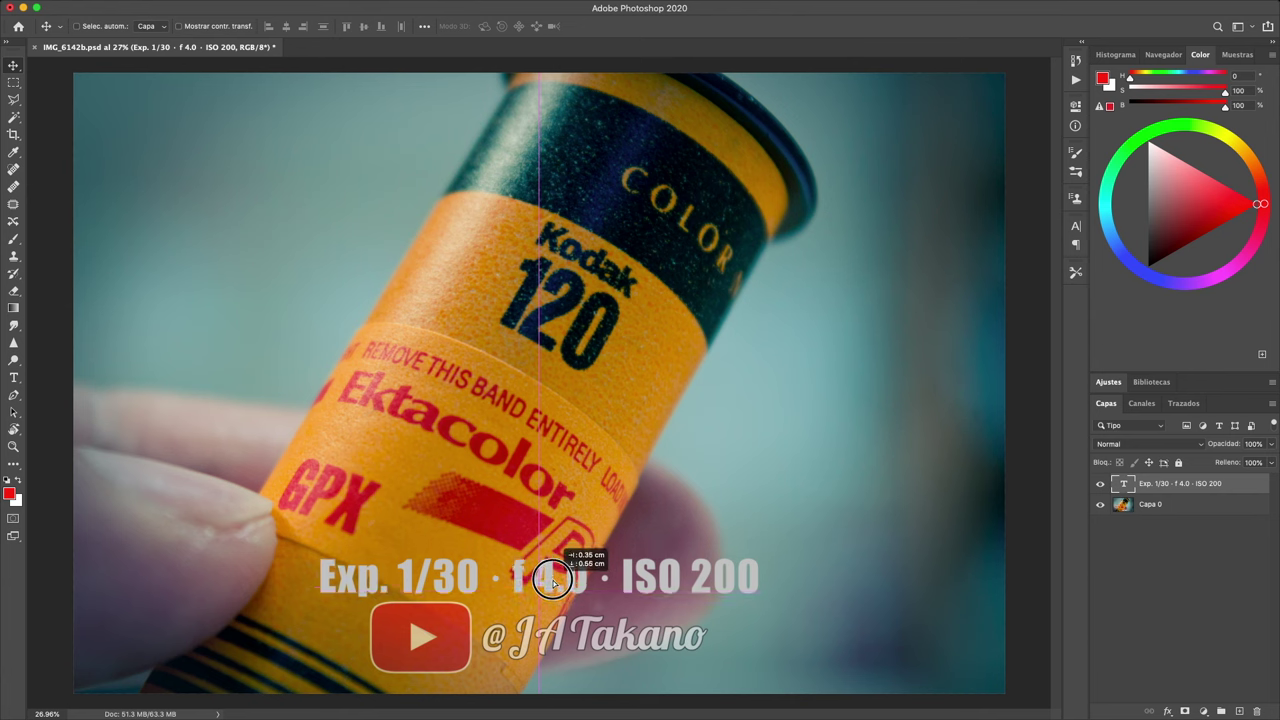
drag(553, 583, 553, 583)
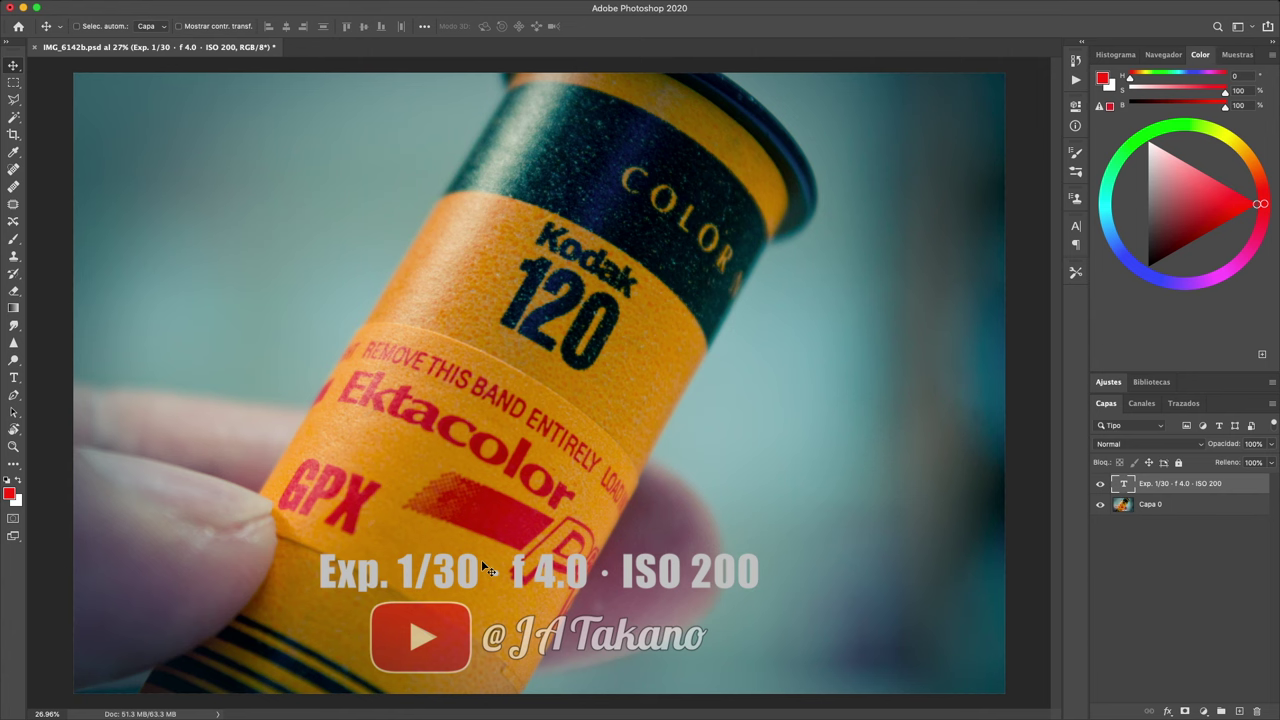
Step: Free-transform the caption down to about 77% and apply the resize
key(ctrl+t)
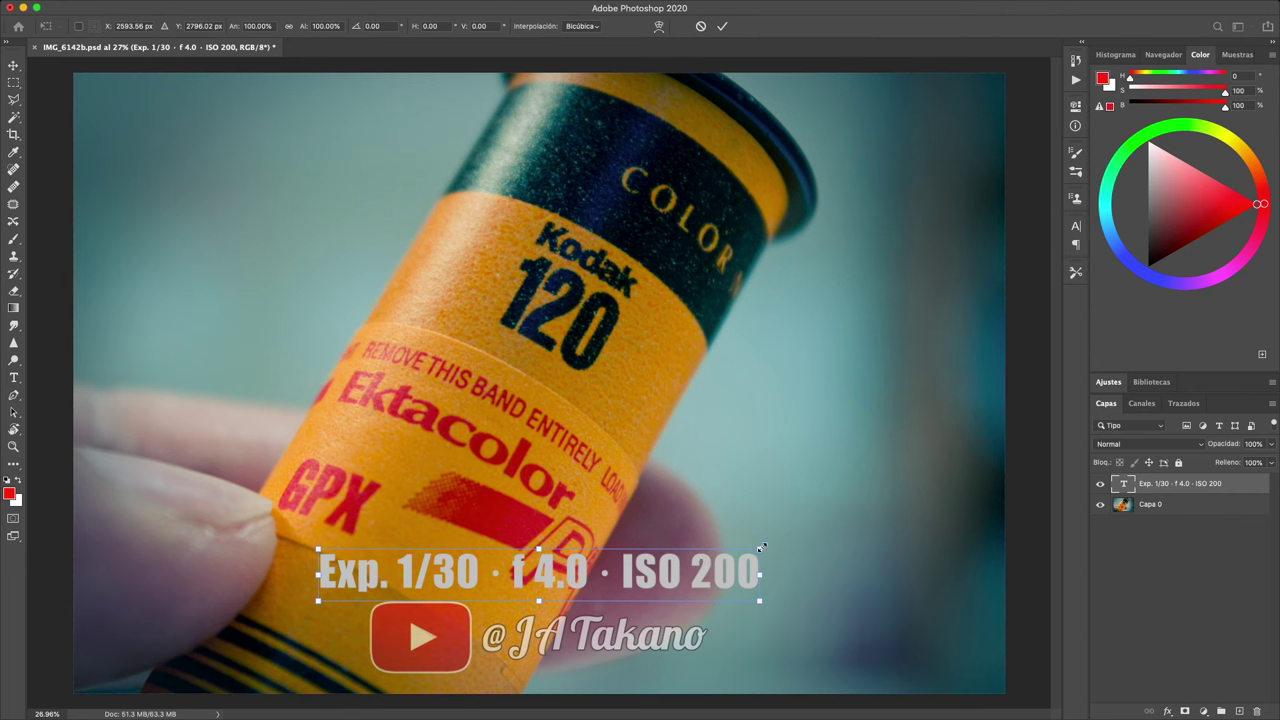
drag(761, 547, 711, 561)
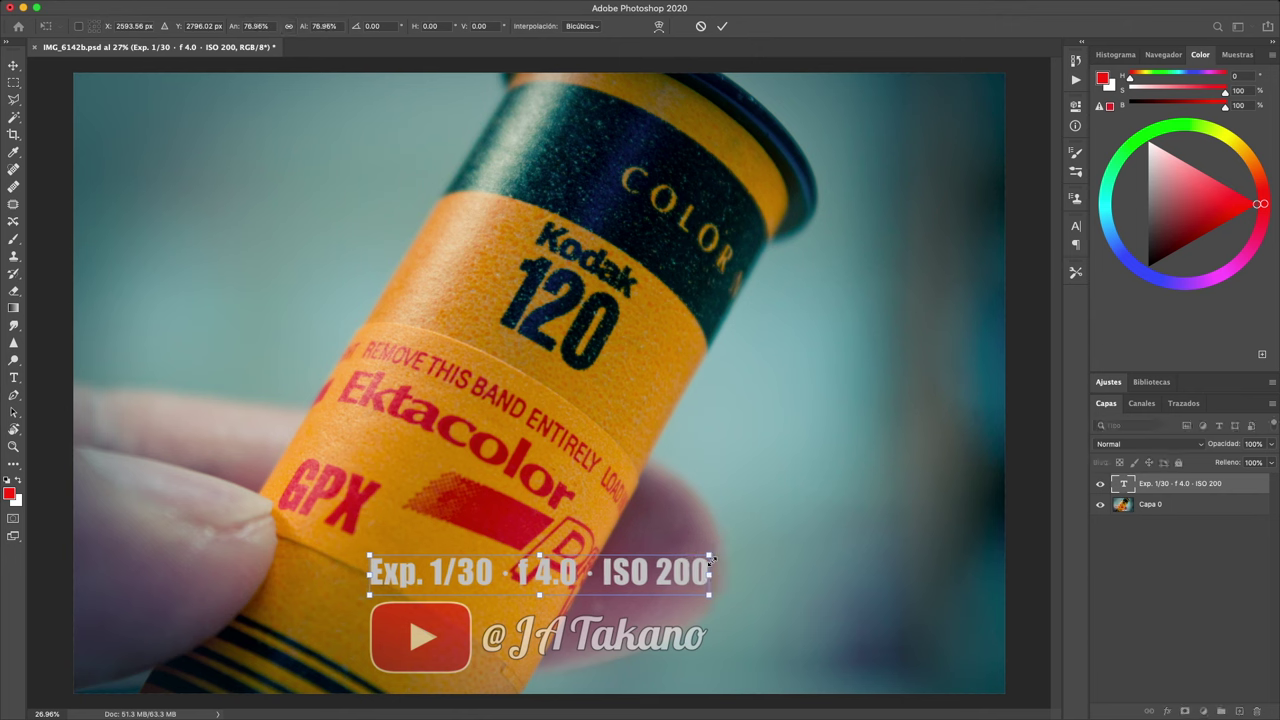
key(ctrl+z)
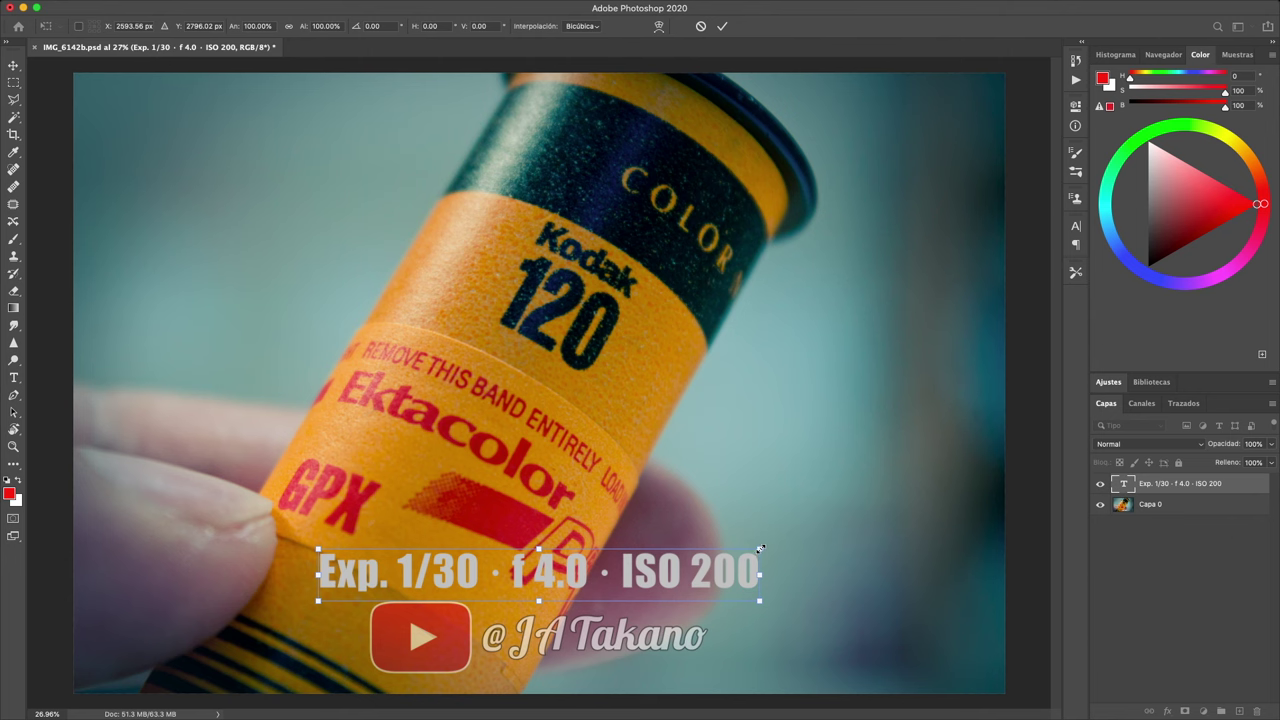
drag(760, 548, 760, 548)
mouse_move(760, 548)
mouse_down()
mouse_move(655, 585)
mouse_move(643, 523)
mouse_move(703, 557)
mouse_move(663, 543)
mouse_move(686, 503)
mouse_move(714, 526)
mouse_move(716, 552)
mouse_move(699, 540)
mouse_move(714, 548)
mouse_move(692, 428)
mouse_move(705, 567)
mouse_move(705, 525)
mouse_move(705, 541)
mouse_move(758, 548)
mouse_up()
click(759, 549)
drag(759, 549, 710, 557)
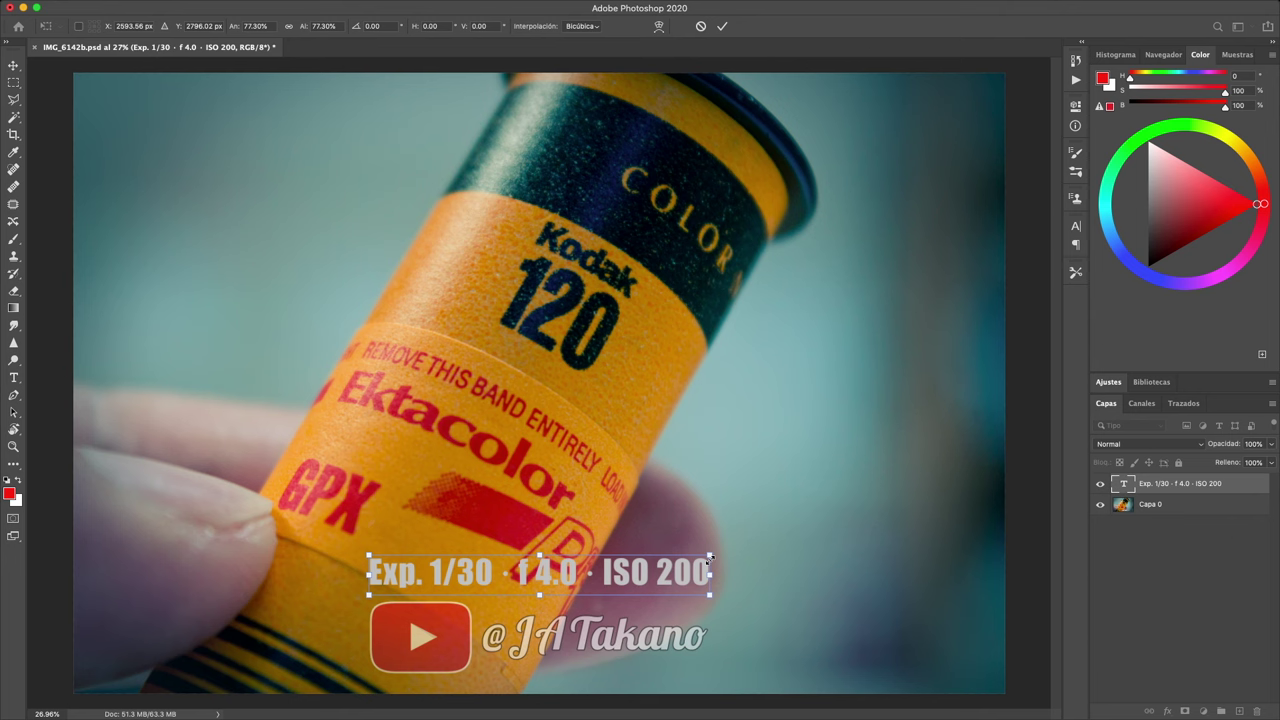
key(Return)
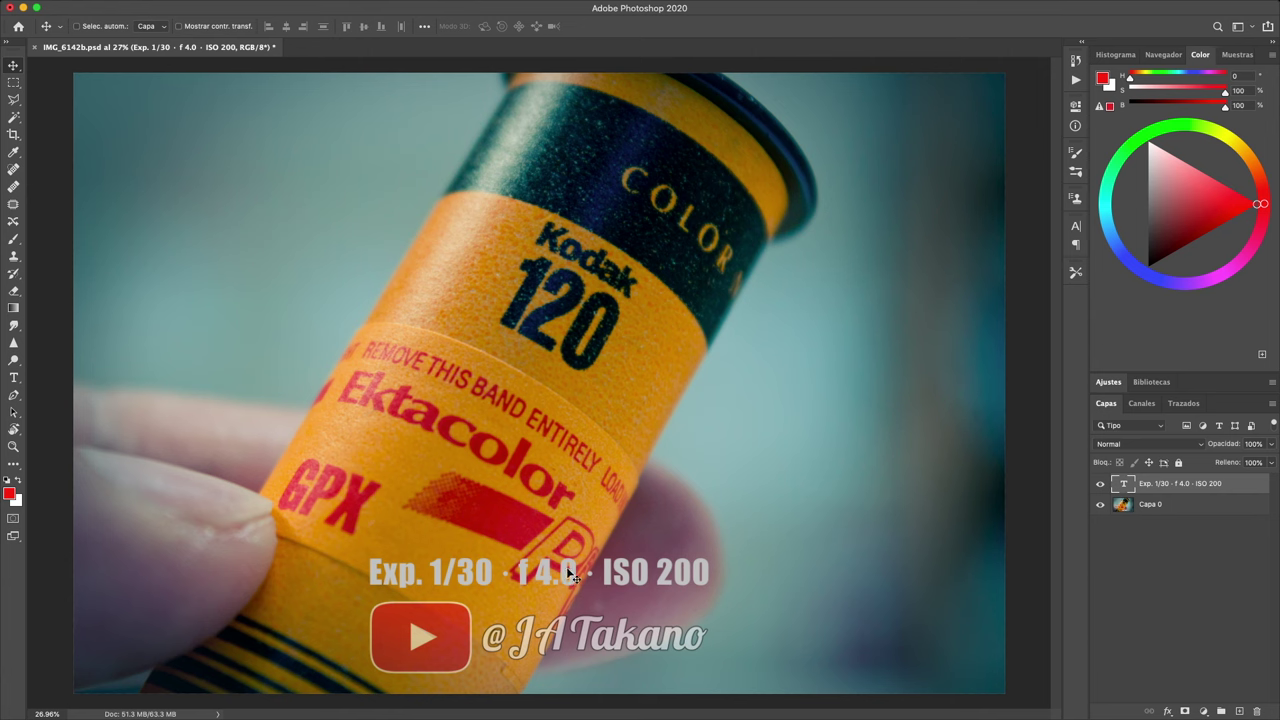
Step: Scale the caption to about 74% and place it in the bottom-right corner beside the watermark
mouse_move(548, 570)
mouse_down()
mouse_move(768, 562)
mouse_move(838, 655)
mouse_move(820, 590)
mouse_up()
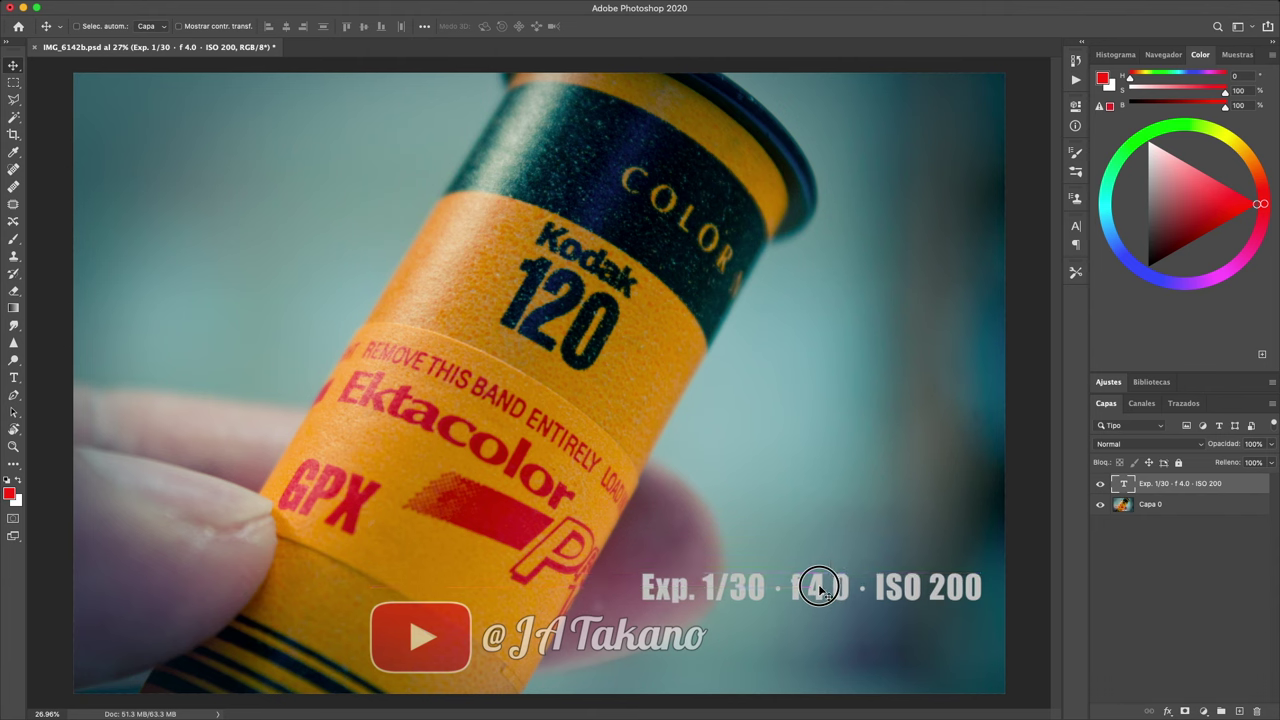
mouse_move(820, 590)
mouse_down()
mouse_move(449, 334)
mouse_move(289, 151)
mouse_move(263, 94)
mouse_move(342, 260)
mouse_up()
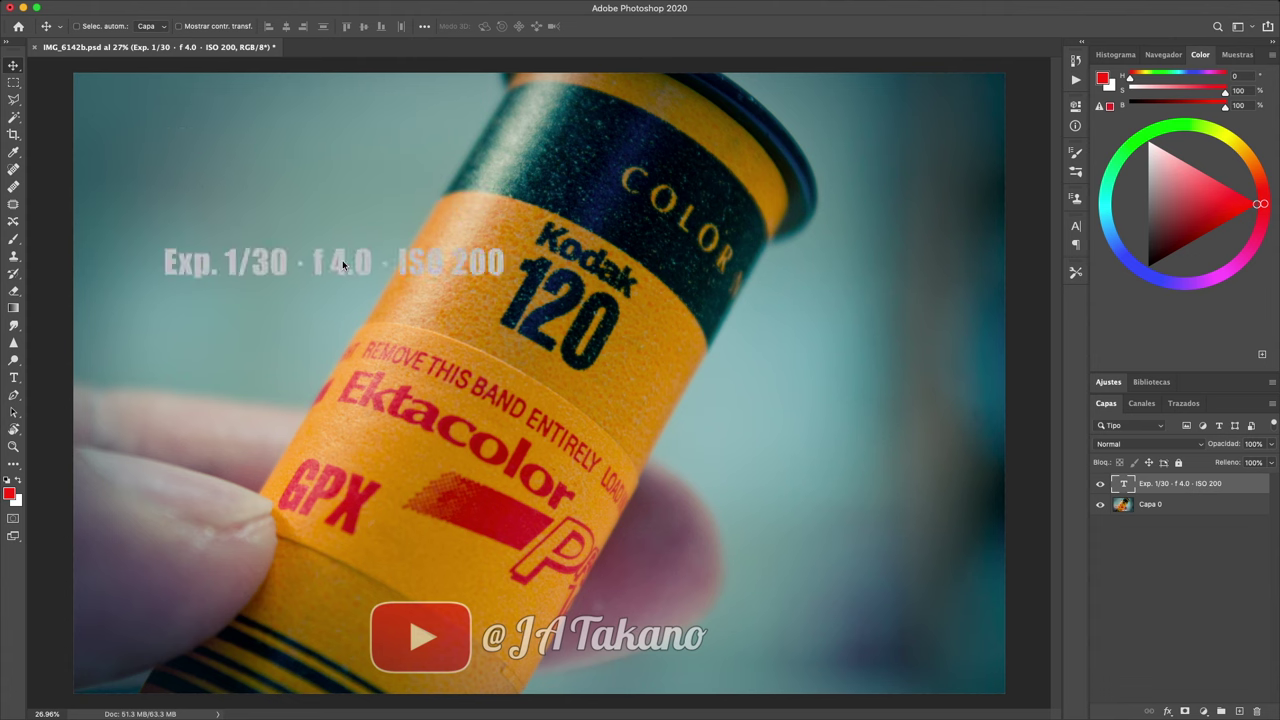
key(ctrl+t)
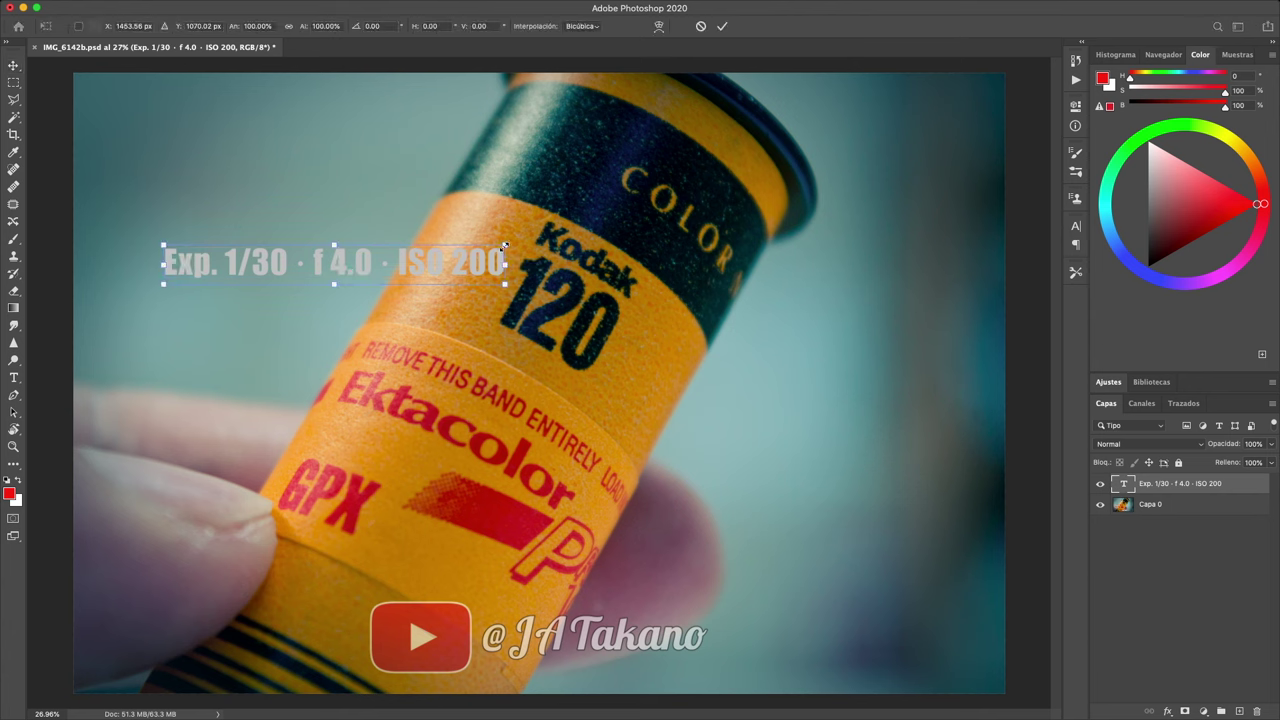
mouse_move(505, 245)
mouse_down()
mouse_move(459, 252)
mouse_move(677, 383)
mouse_move(920, 597)
mouse_move(946, 670)
mouse_up()
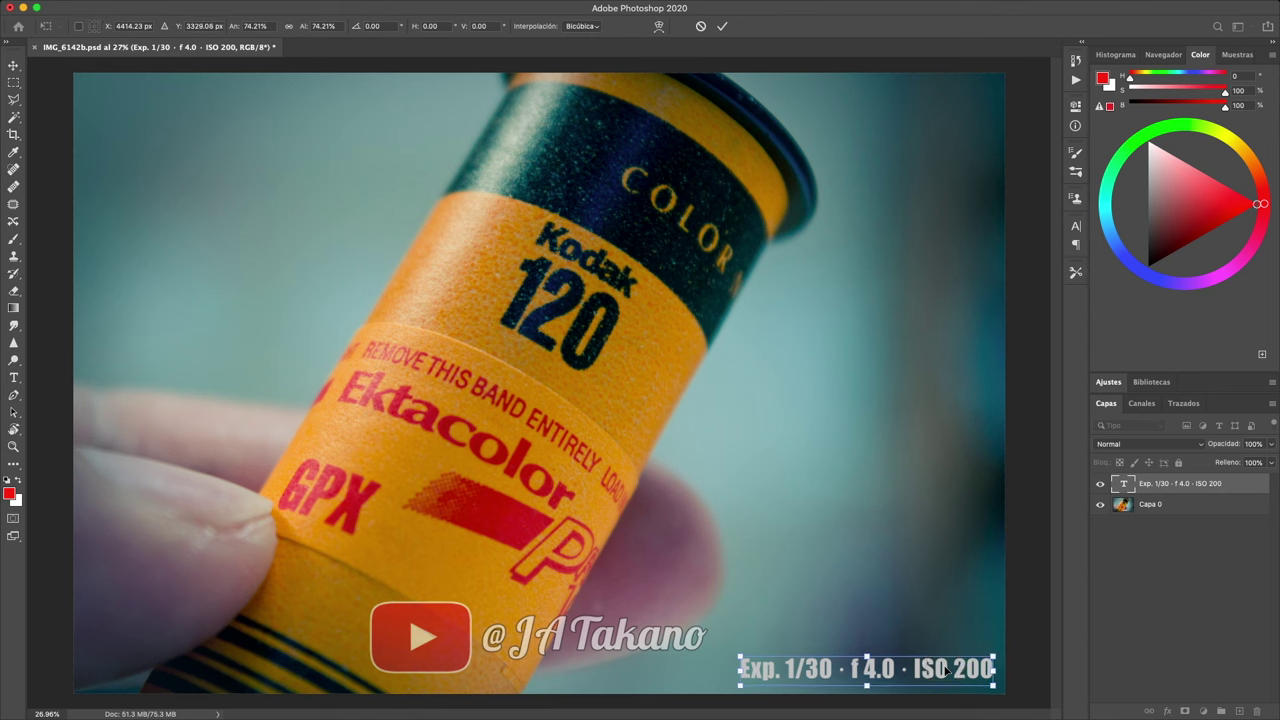
key(Return)
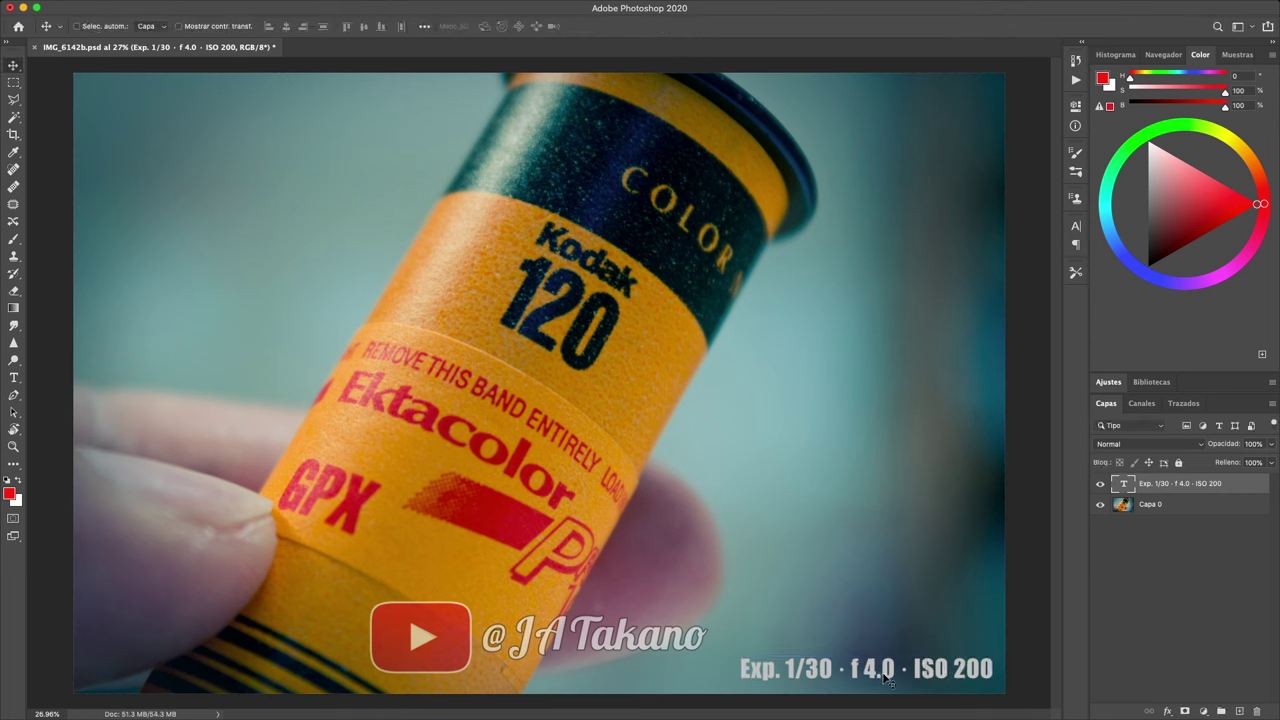